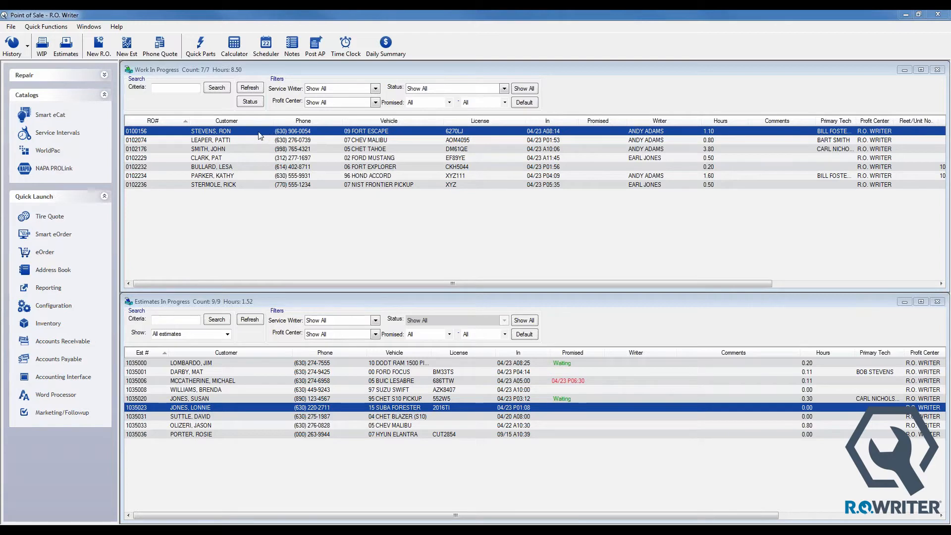
Open the in-progress repair order for the 2009 Ford Escape and start finalizing it with the existing mileage
{"action": "left_click", "coordinate": [258, 135]}
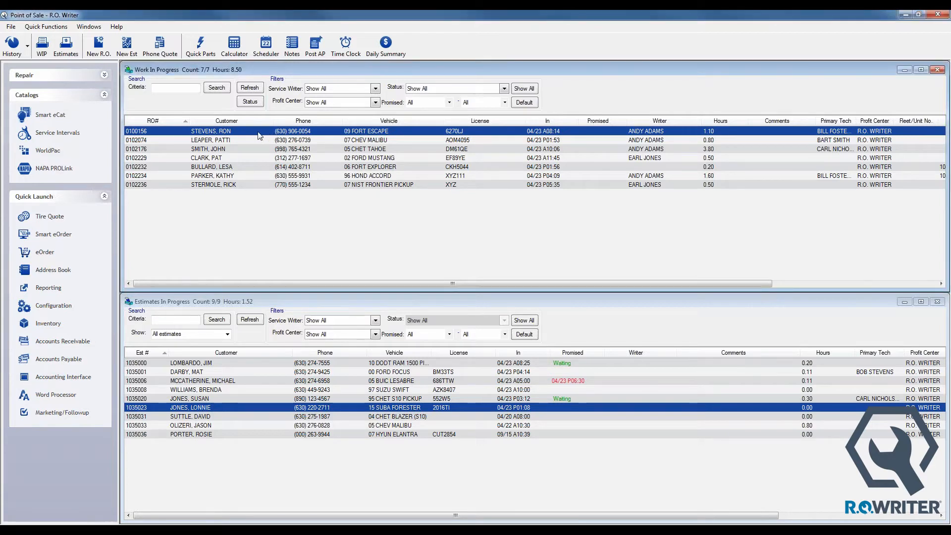
{"action": "double_click", "coordinate": [258, 135]}
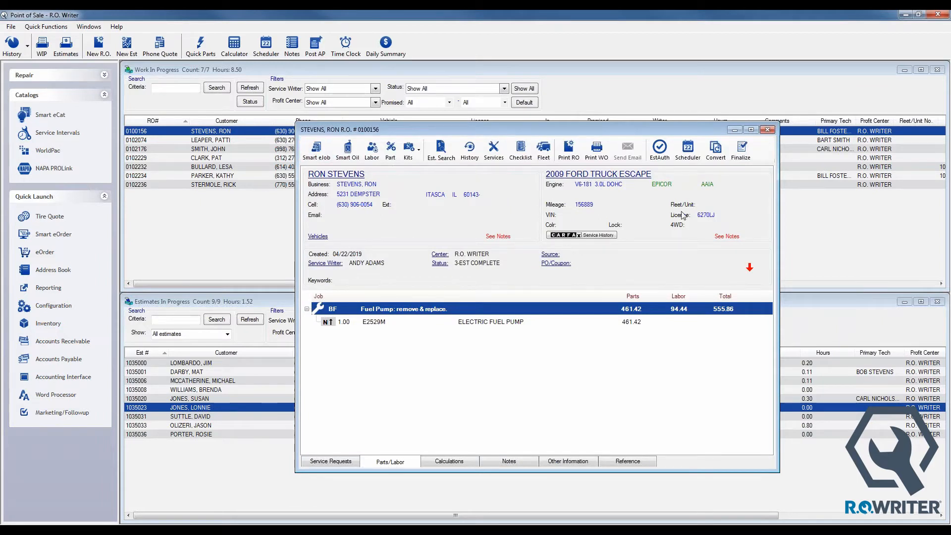
{"action": "left_click", "coordinate": [738, 158]}
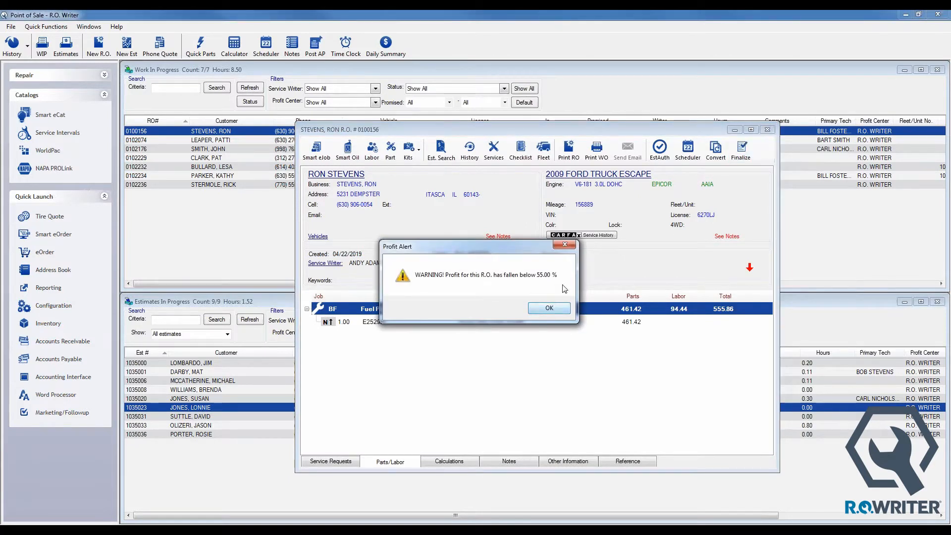
{"action": "left_click", "coordinate": [548, 310]}
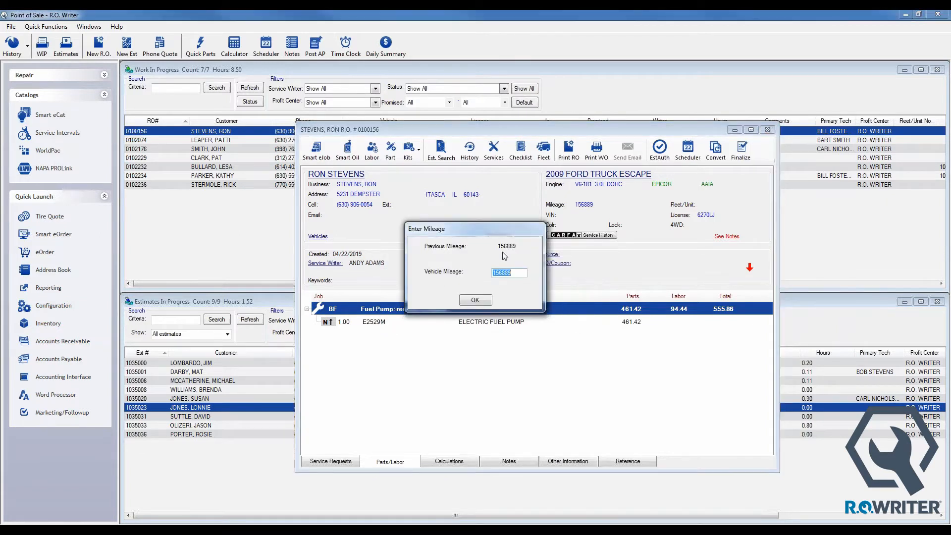
{"action": "left_click", "coordinate": [475, 303]}
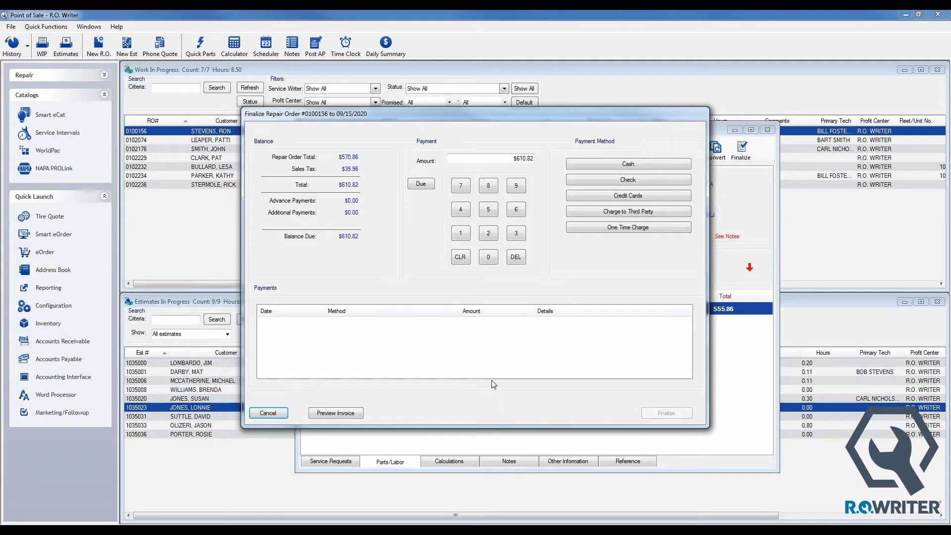
Try the third-party charge and the one-time charge, entering the authorization password, and cancel the finalization
{"action": "left_click", "coordinate": [623, 212]}
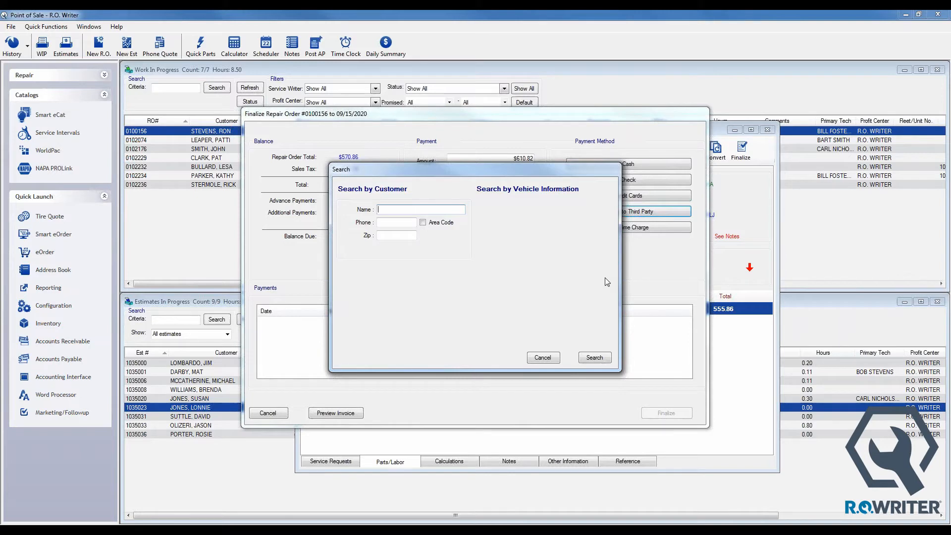
{"action": "left_click", "coordinate": [536, 357]}
{"action": "left_click", "coordinate": [622, 227]}
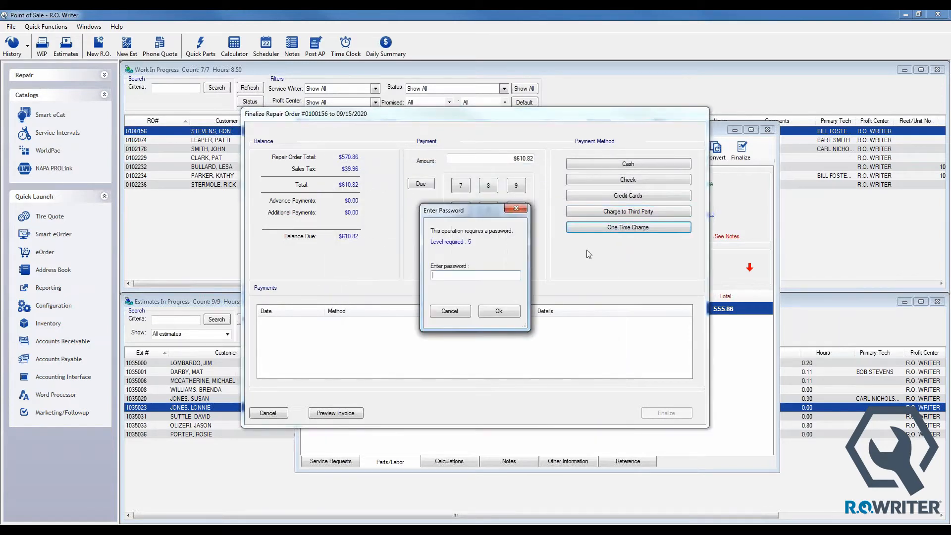
{"action": "key", "text": "Return"}
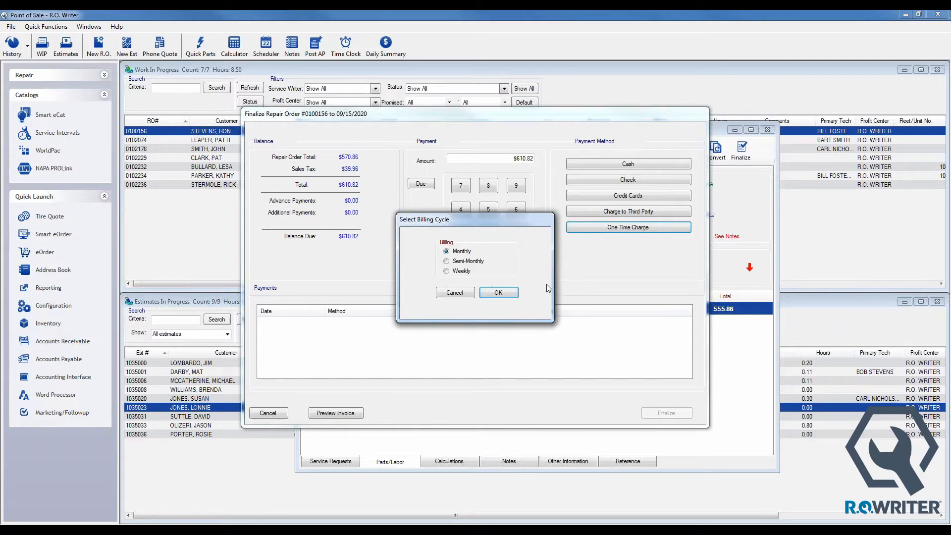
{"action": "key", "text": "Escape"}
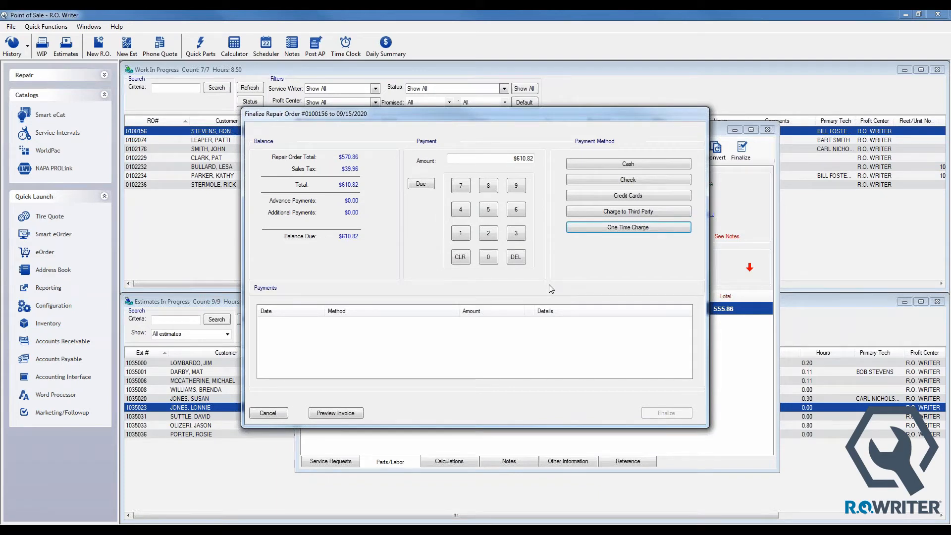
{"action": "left_click", "coordinate": [267, 414]}
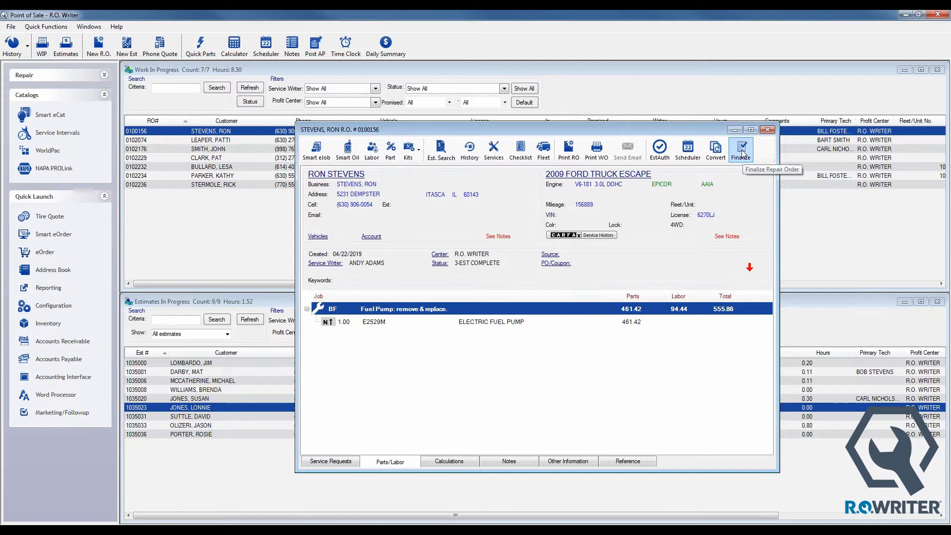
Restart finalizing the repair order with the existing mileage and try to charge the full amount to the AR account
{"action": "left_click", "coordinate": [741, 153]}
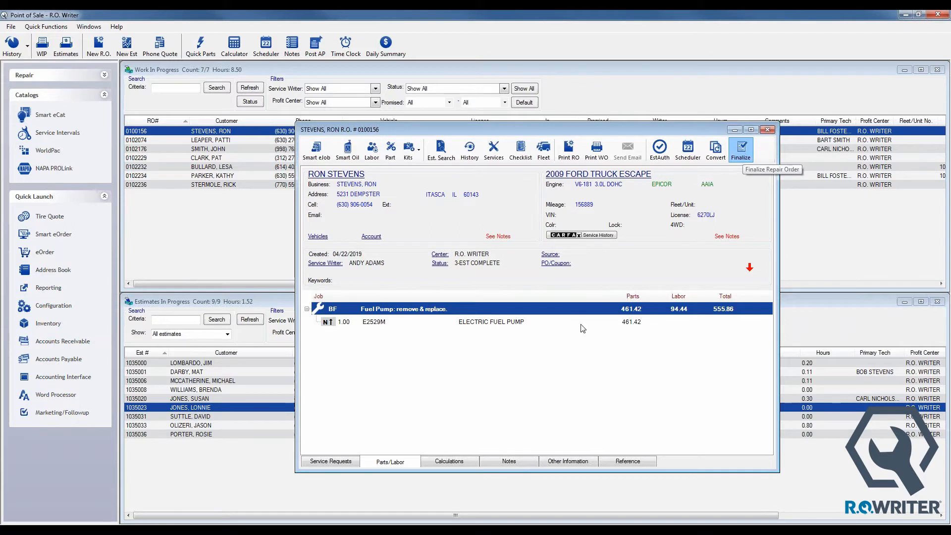
{"action": "left_click", "coordinate": [552, 309]}
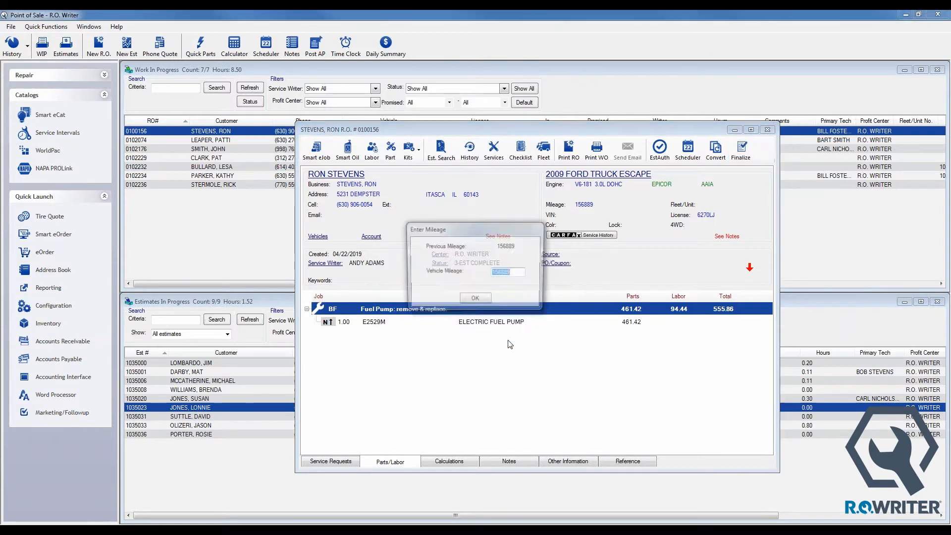
{"action": "left_click", "coordinate": [475, 300]}
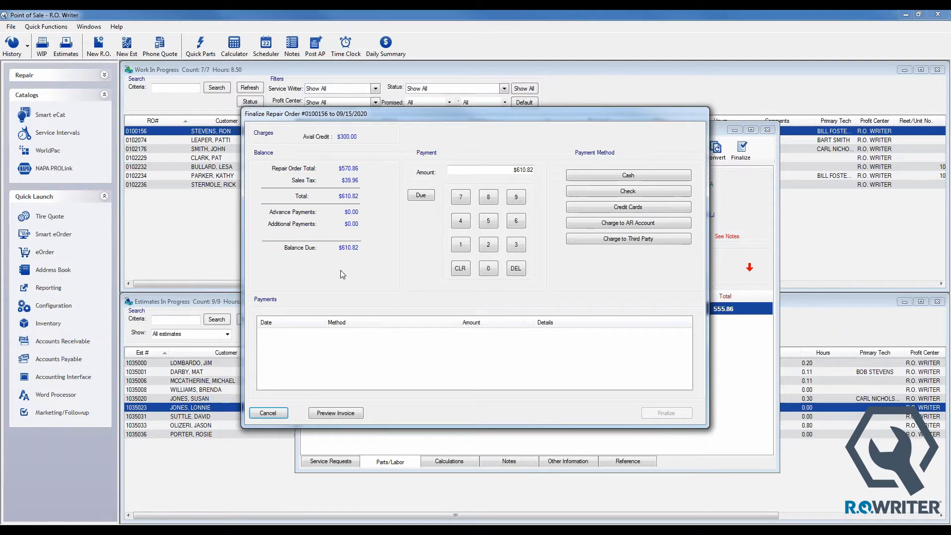
{"action": "left_click", "coordinate": [623, 226]}
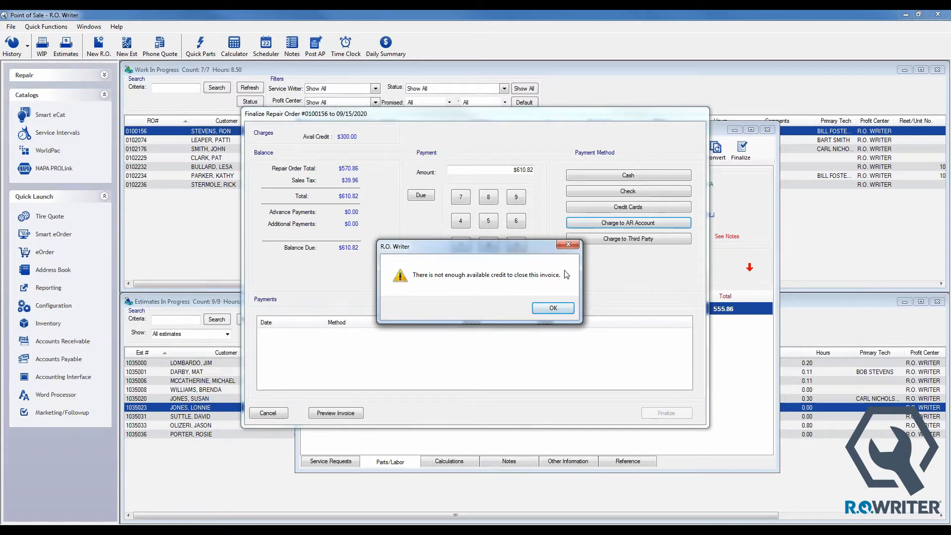
{"action": "left_click", "coordinate": [551, 308]}
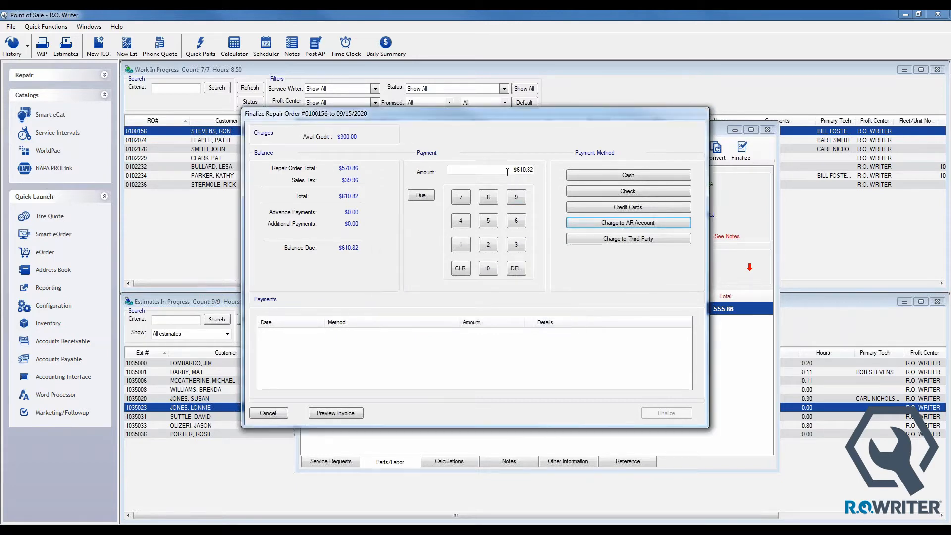
Try to charge a partial payment of $300.00 to the AR account, declining to apply the full amount due
{"action": "type", "text": "300"}
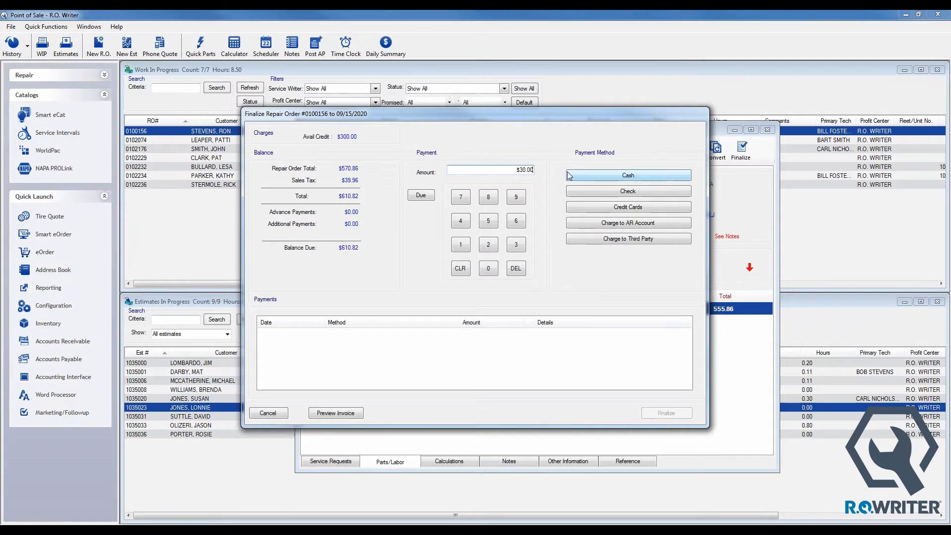
{"action": "left_click", "coordinate": [614, 223]}
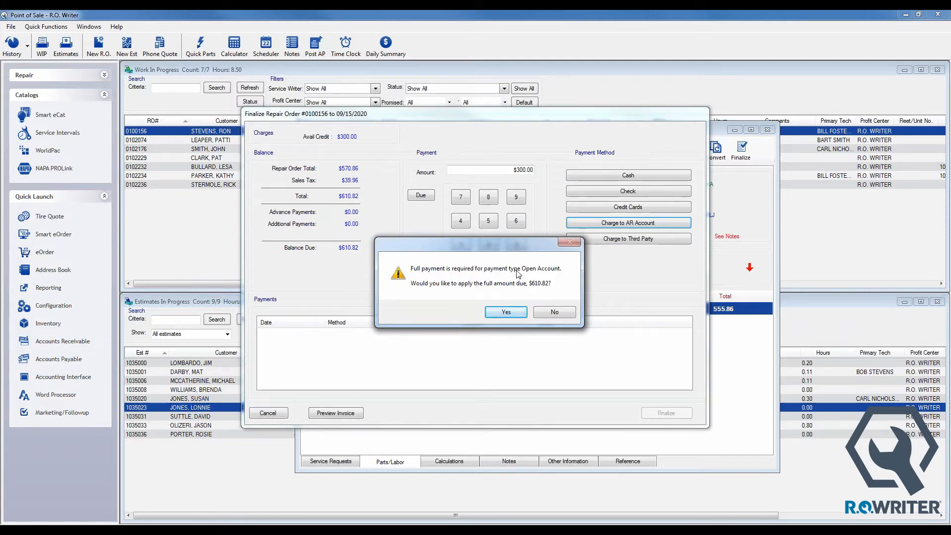
{"action": "left_click", "coordinate": [555, 313]}
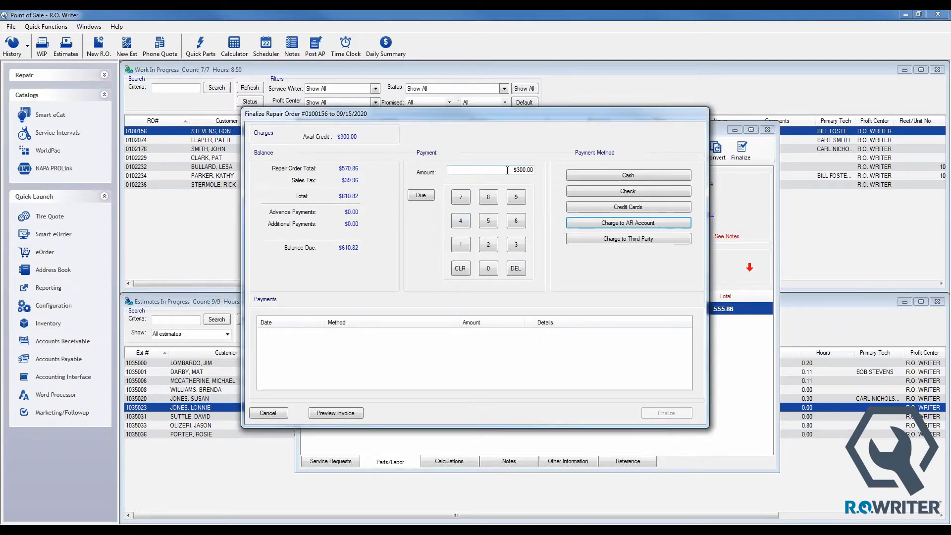
Record a $310.82 cash payment, charge the remaining $300.00 to the AR account, and cancel the finalization
{"action": "left_click", "coordinate": [507, 170]}
{"action": "type", "text": "3"}
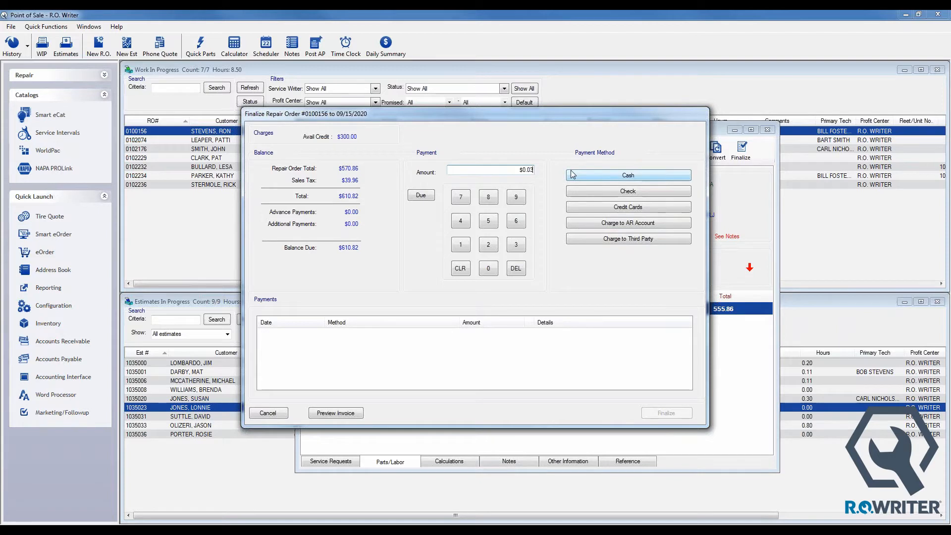
{"action": "type", "text": "10.82"}
{"action": "left_click", "coordinate": [598, 177]}
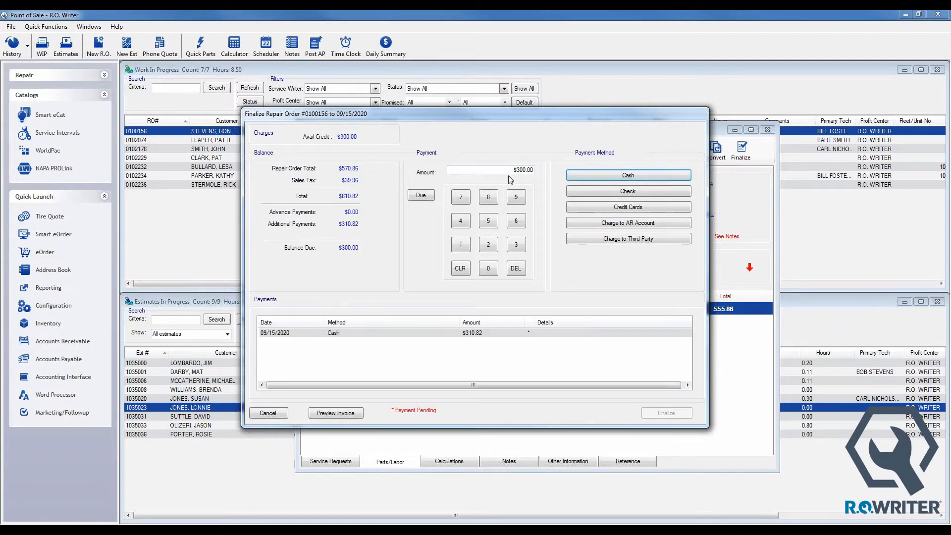
{"action": "left_click", "coordinate": [624, 224]}
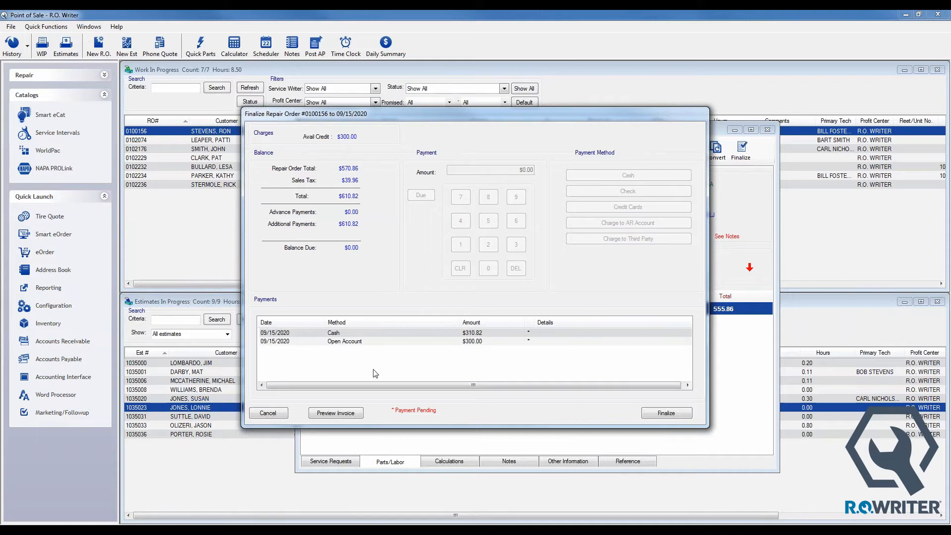
{"action": "left_click", "coordinate": [268, 413]}
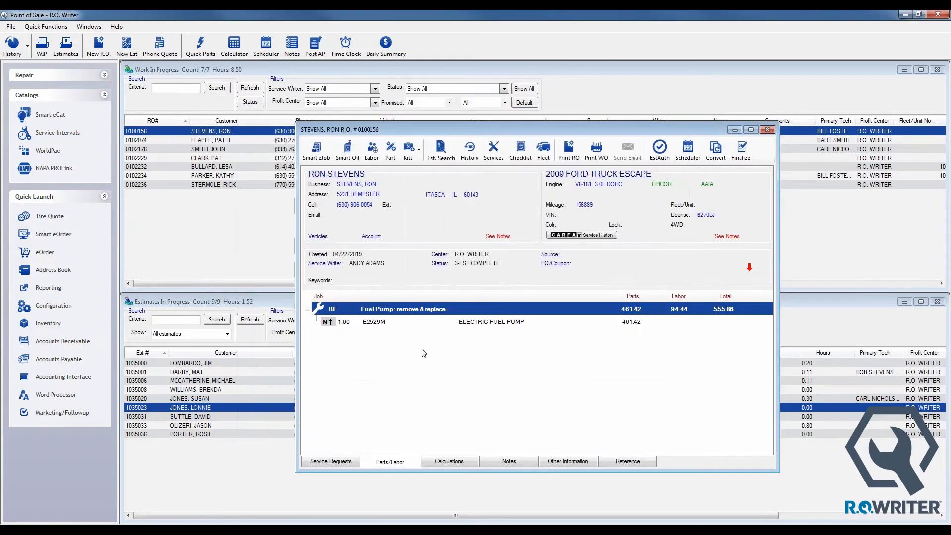
Restart finalizing the Ford Escape repair order with the existing mileage and charge the full $610.82 to the AR account
{"action": "left_click", "coordinate": [738, 151]}
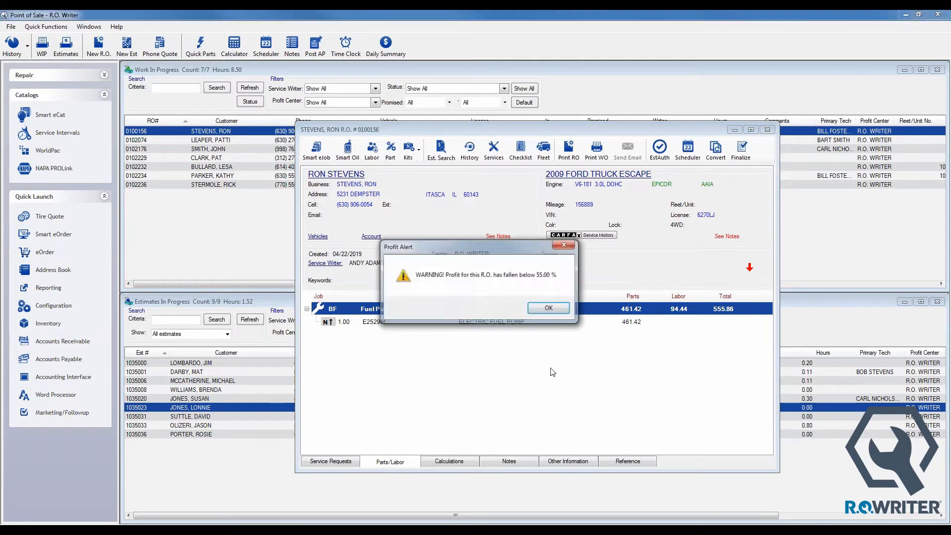
{"action": "left_click", "coordinate": [548, 308]}
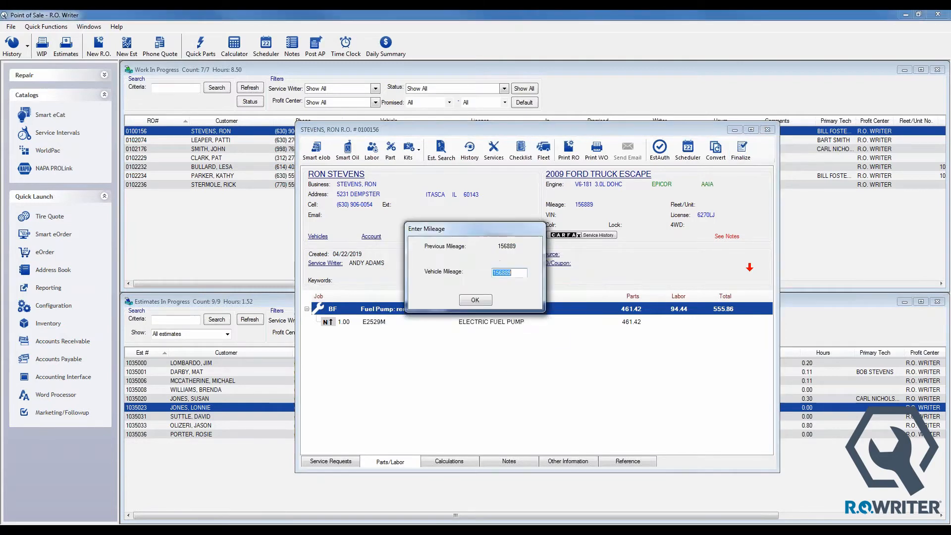
{"action": "left_click", "coordinate": [474, 300]}
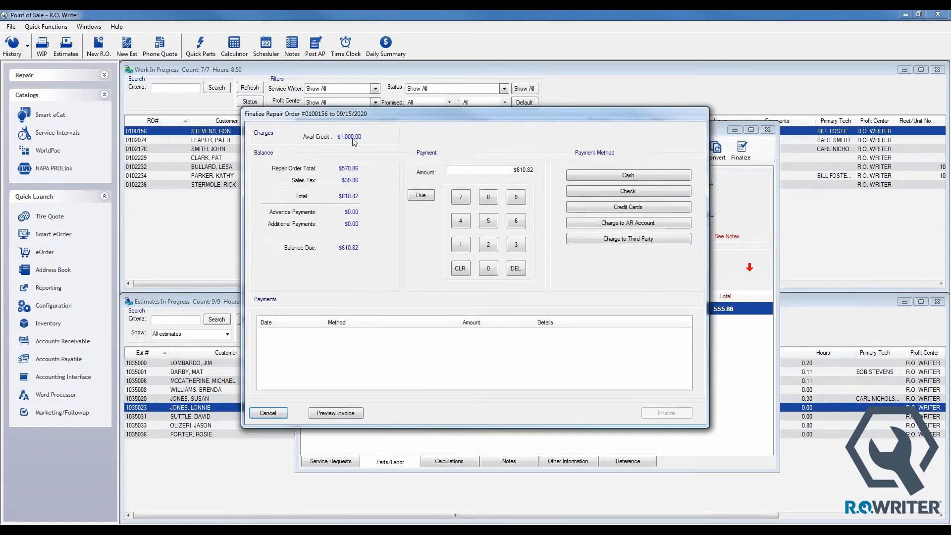
{"action": "left_click", "coordinate": [622, 224]}
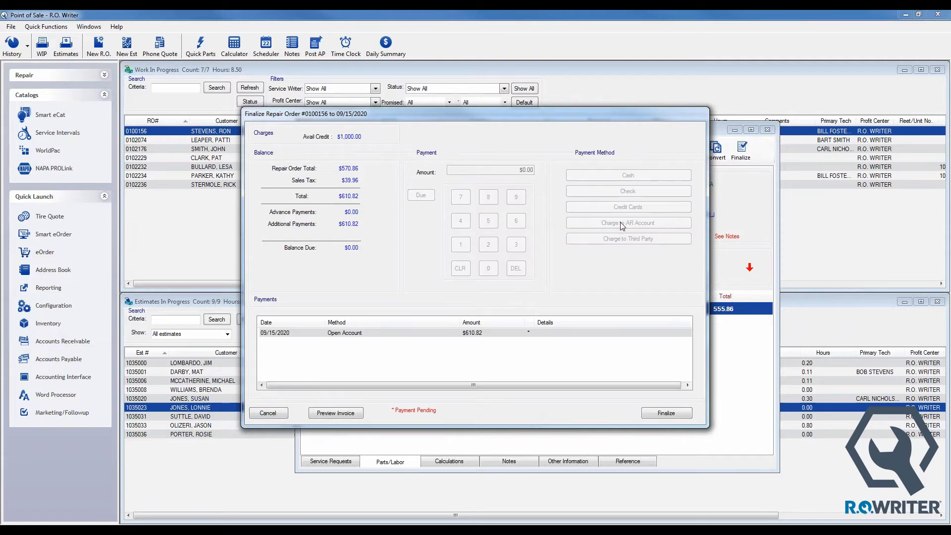
Finalize the repair order with a printed final copy and decline to schedule an appointment
{"action": "left_click", "coordinate": [665, 413]}
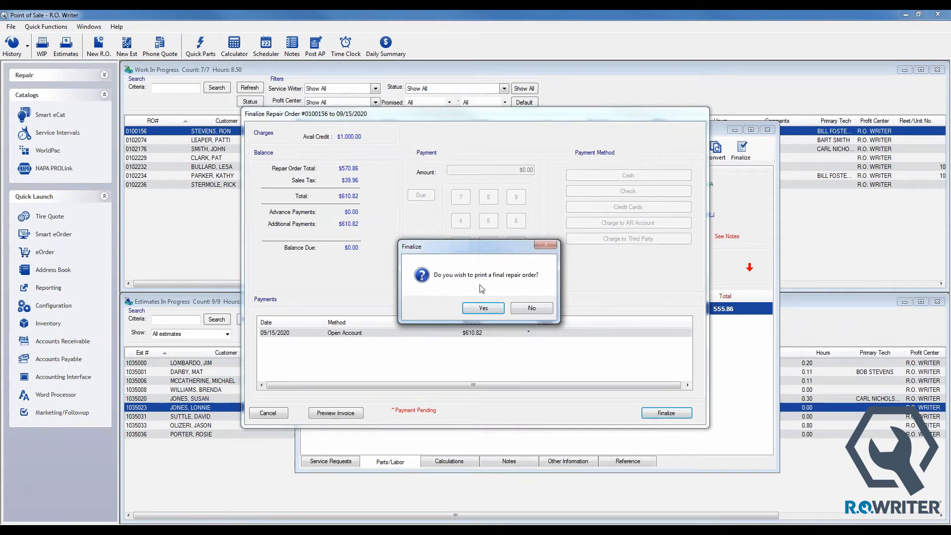
{"action": "left_click", "coordinate": [483, 307]}
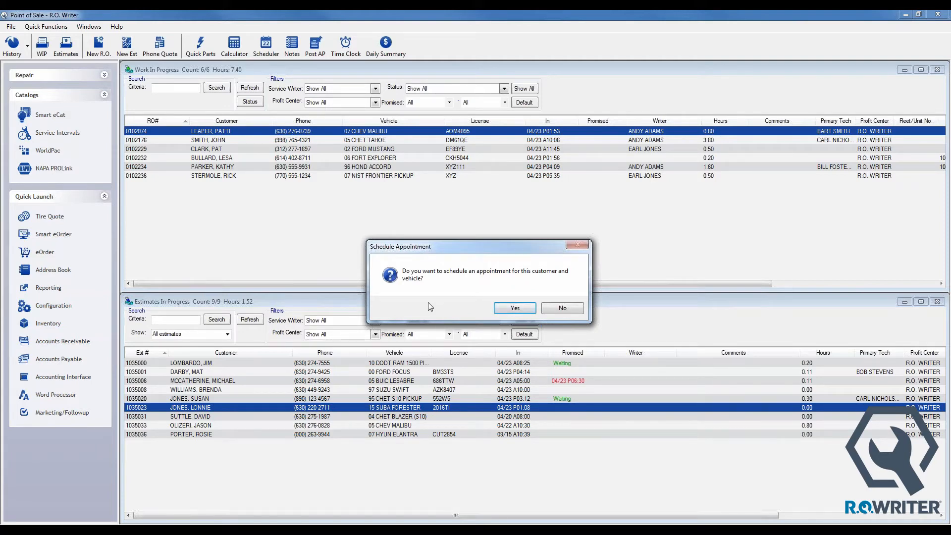
{"action": "left_click", "coordinate": [562, 309]}
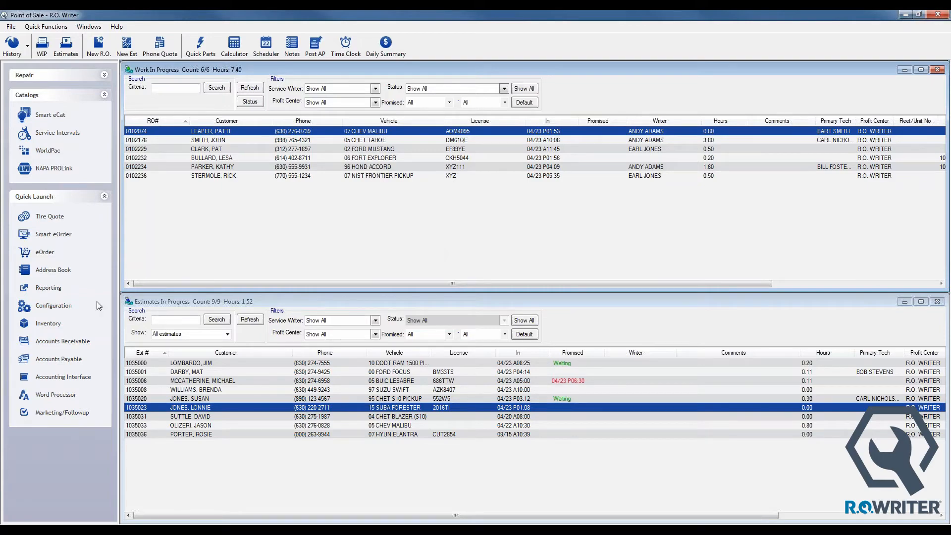
Switch to Accounts Receivable, search for the customer by last name, and open the open-account customer for posting a payment
{"action": "left_click", "coordinate": [61, 342]}
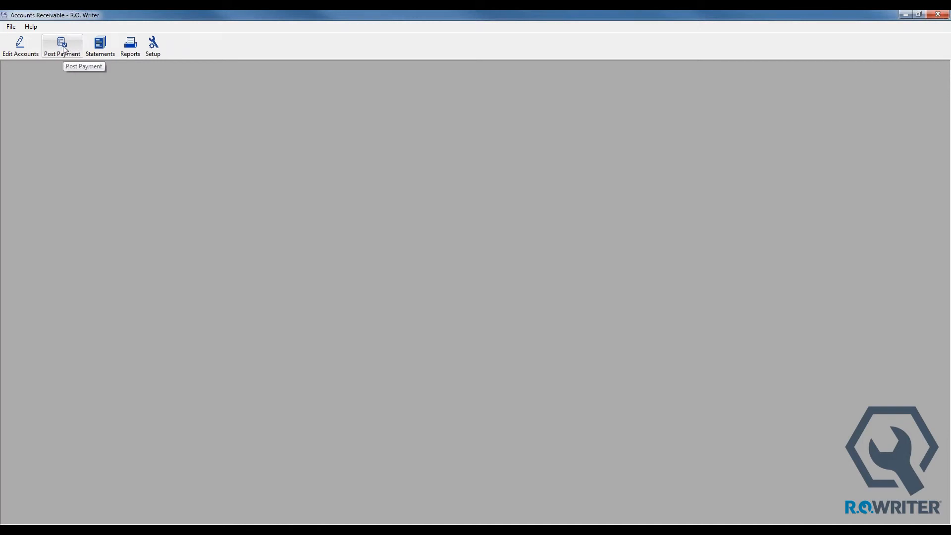
{"action": "left_click", "coordinate": [63, 49]}
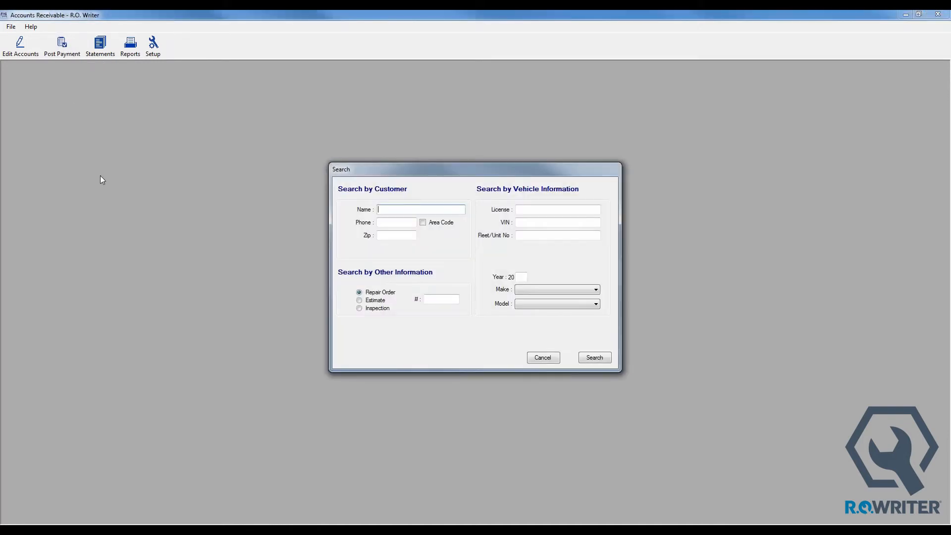
{"action": "type", "text": "STEVEN"}
{"action": "key", "text": "Return"}
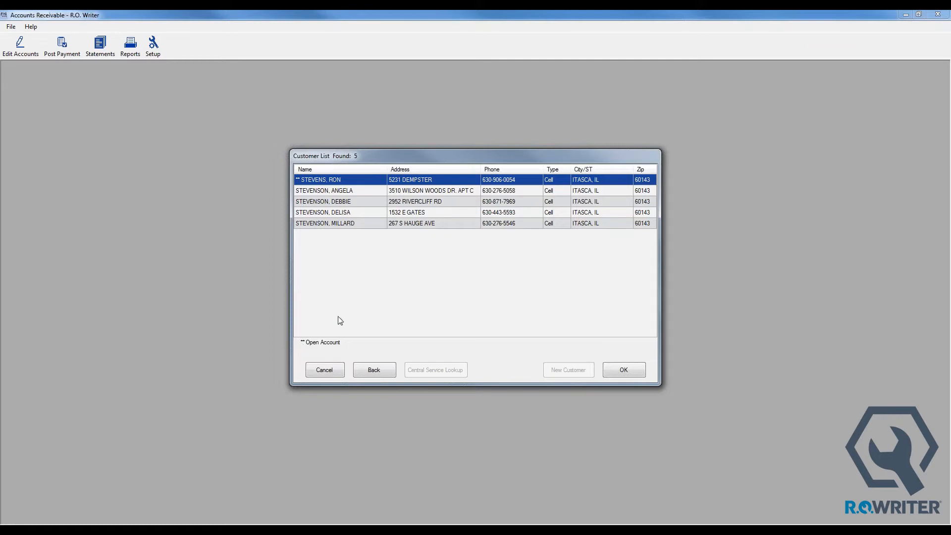
{"action": "left_click", "coordinate": [625, 370]}
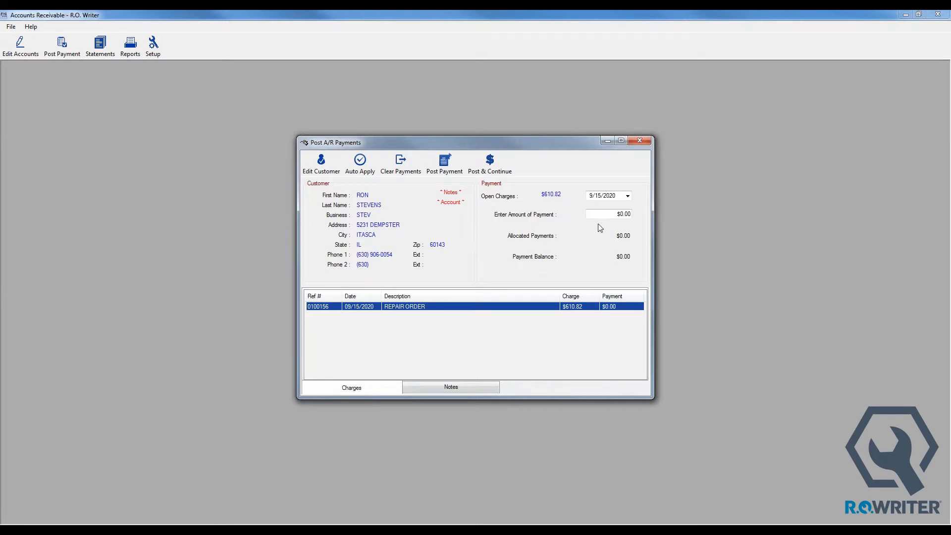
Set the payment amount to $200.00 and apply it automatically to the open charges
{"action": "left_click", "coordinate": [609, 214]}
{"action": "type", "text": "200"}
{"action": "left_click", "coordinate": [359, 169]}
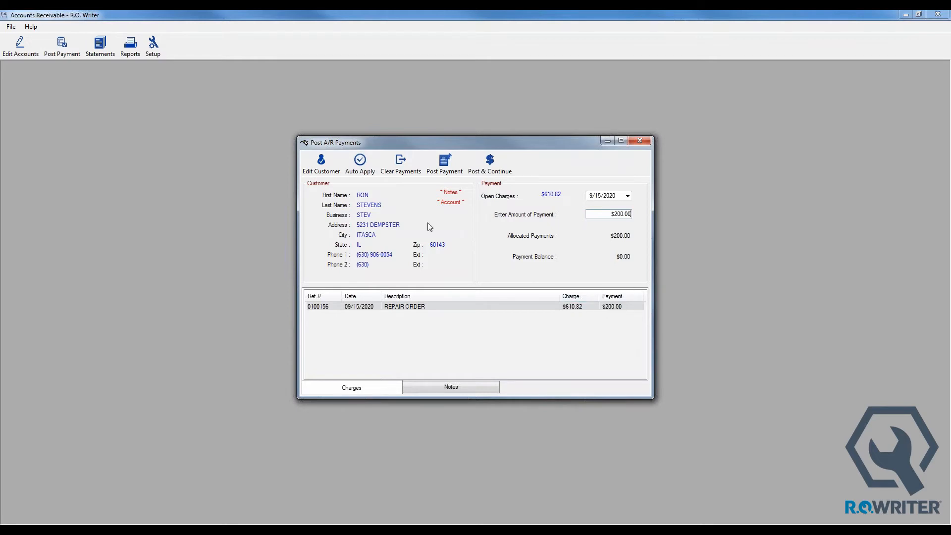
Clear the automatic payment allocation and manually apply $200.00 to the open repair order charge
{"action": "left_click", "coordinate": [398, 165]}
{"action": "double_click", "coordinate": [456, 306]}
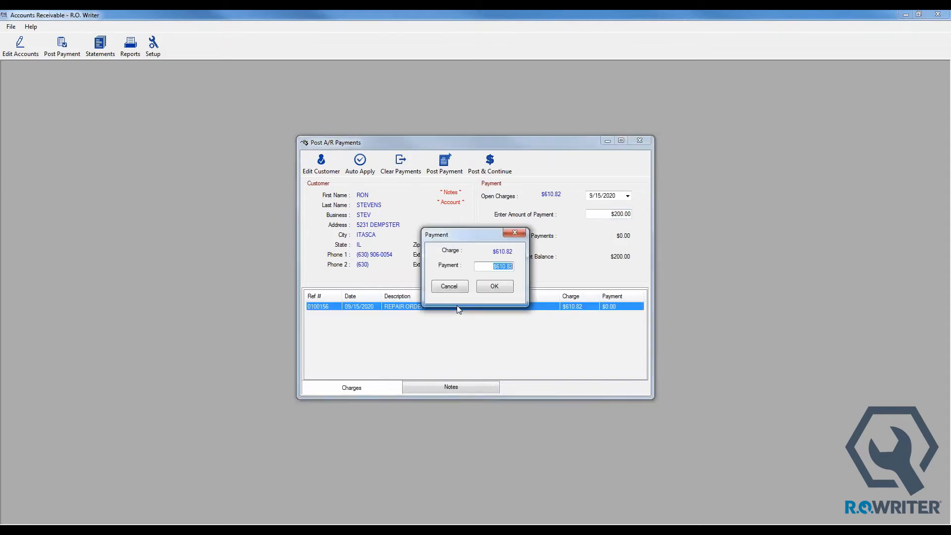
{"action": "type", "text": "200"}
{"action": "left_click", "coordinate": [494, 286]}
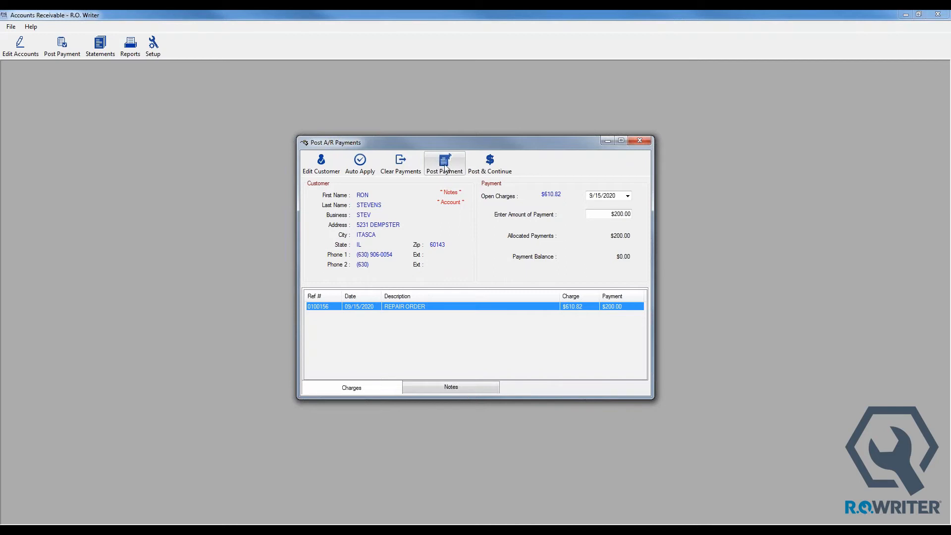
Post the $200.00 payment as cash, save it, and decline printing a receipt
{"action": "left_click", "coordinate": [444, 165]}
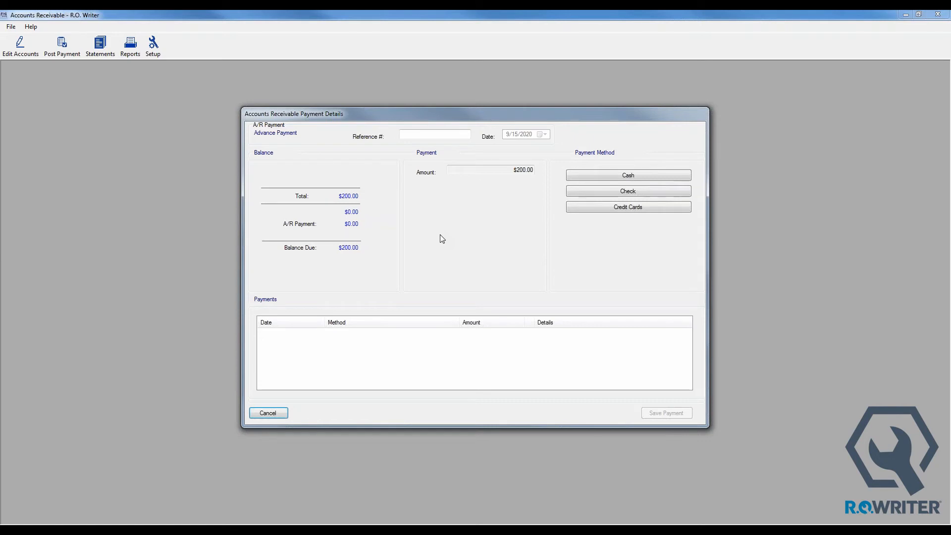
{"action": "left_click", "coordinate": [624, 177]}
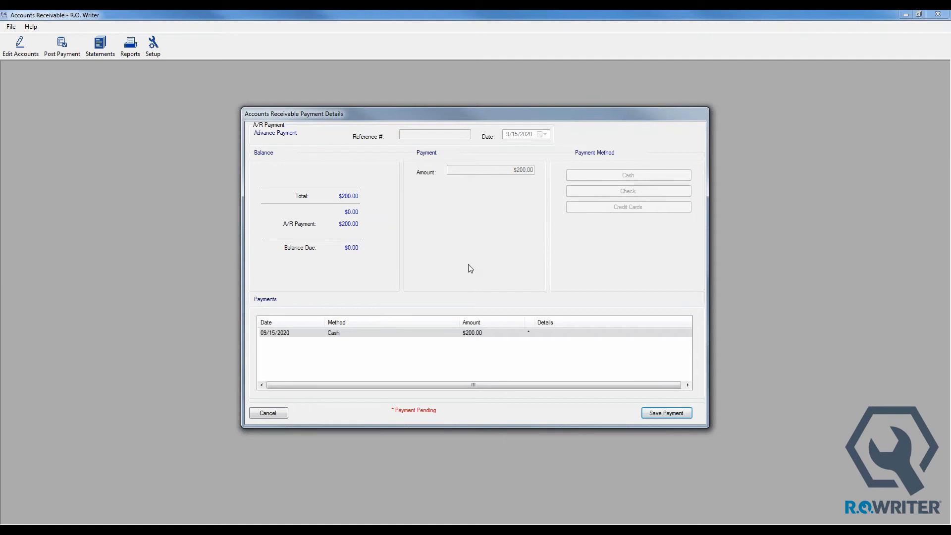
{"action": "left_click", "coordinate": [667, 413]}
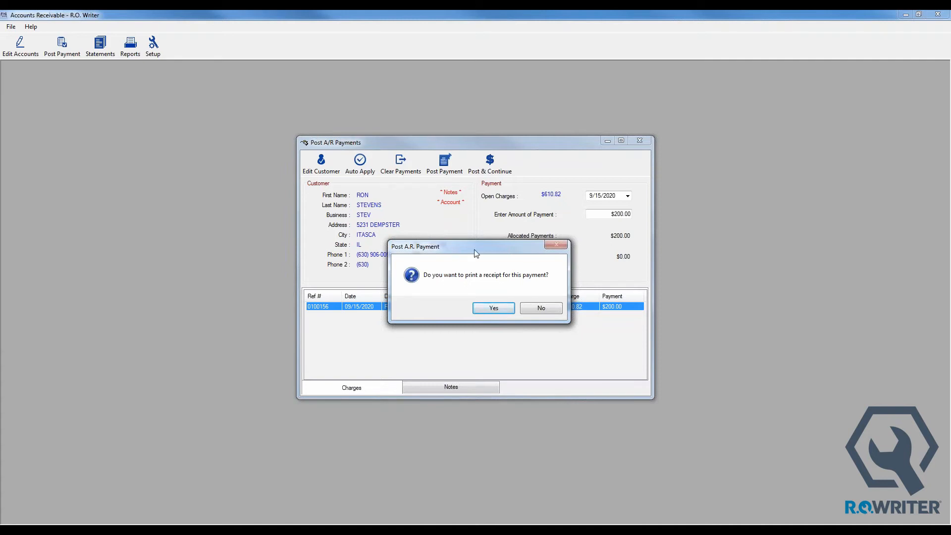
{"action": "left_click", "coordinate": [541, 309]}
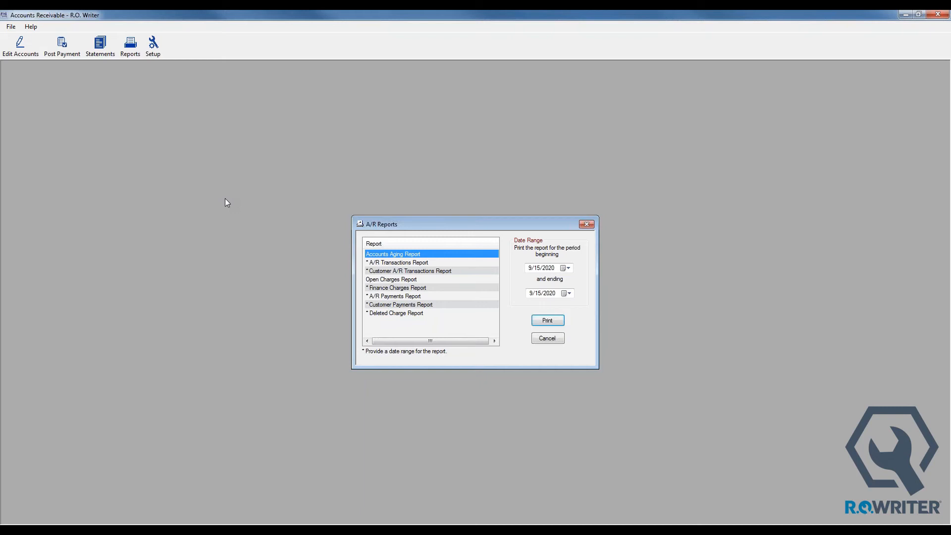
Select the Customer A/R Transactions Report from the list of A/R reports
{"action": "left_click", "coordinate": [404, 271]}
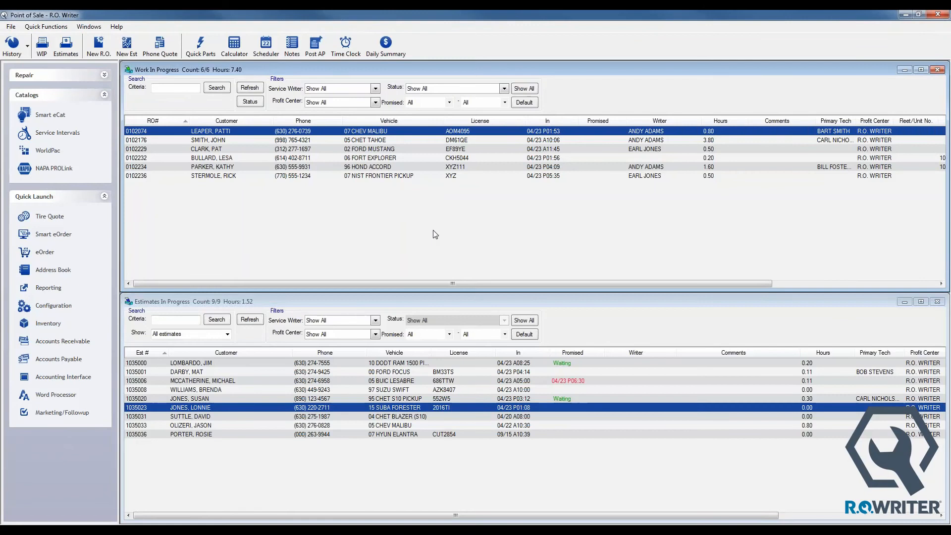
In Point of Sale, look up the customer's history by last name and display the closed 2009 Escape repair order
{"action": "left_click", "coordinate": [12, 45]}
{"action": "type", "text": "STEVENS"}
{"action": "key", "text": "Return"}
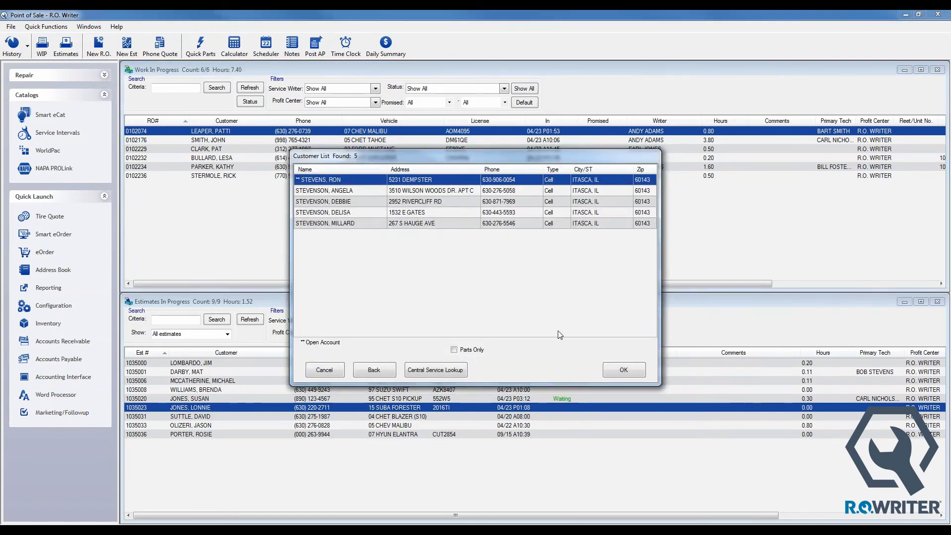
{"action": "left_click", "coordinate": [623, 369]}
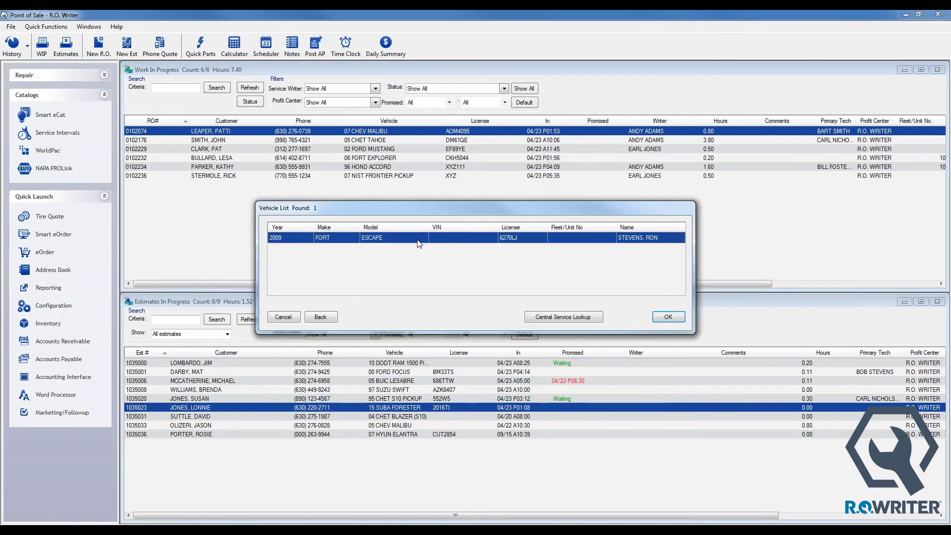
{"action": "left_click", "coordinate": [655, 316]}
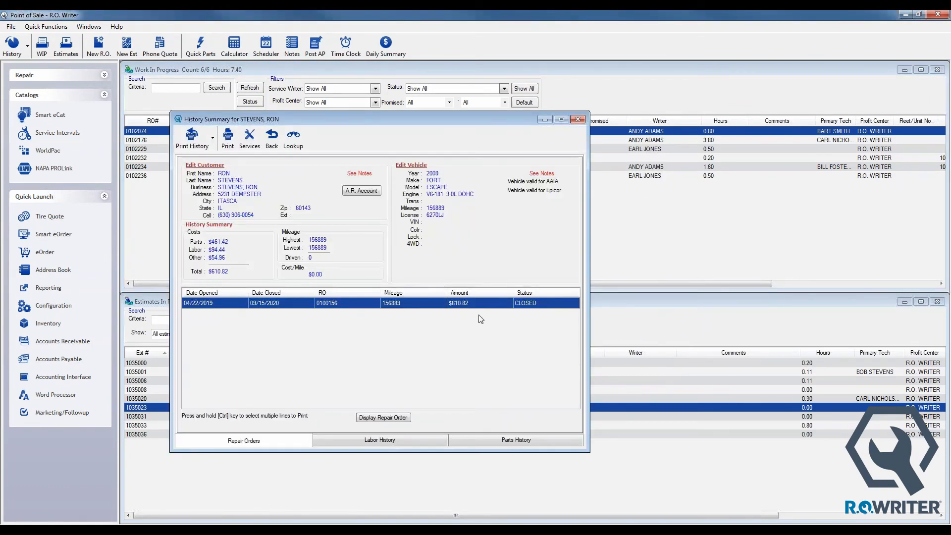
{"action": "left_click", "coordinate": [388, 418]}
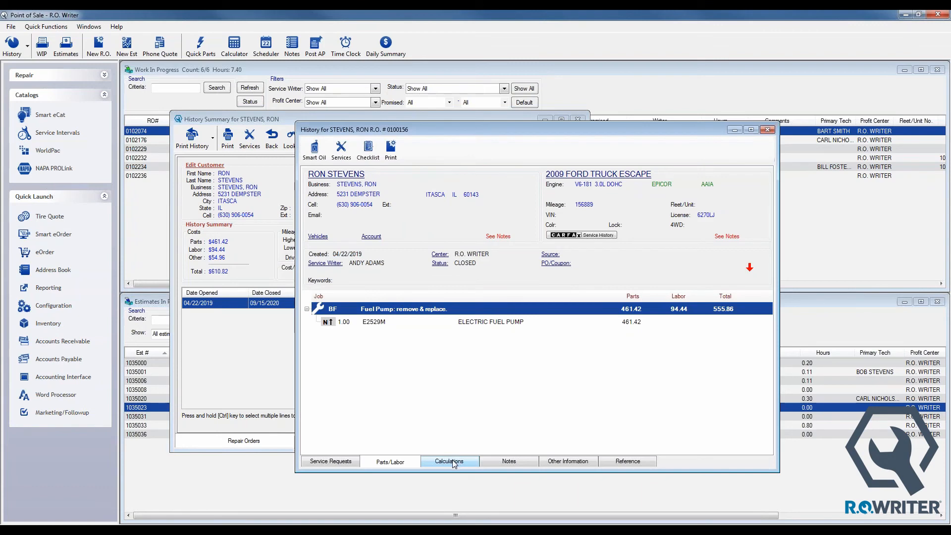
Review the repair order's calculations and its A.R. payments, confirming the password request, and close the history windows
{"action": "left_click", "coordinate": [451, 462]}
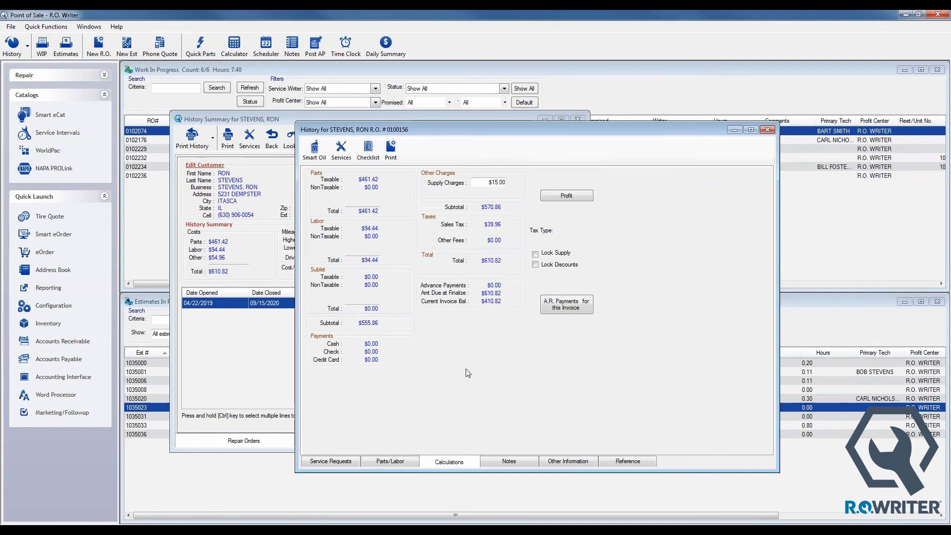
{"action": "left_click", "coordinate": [566, 307]}
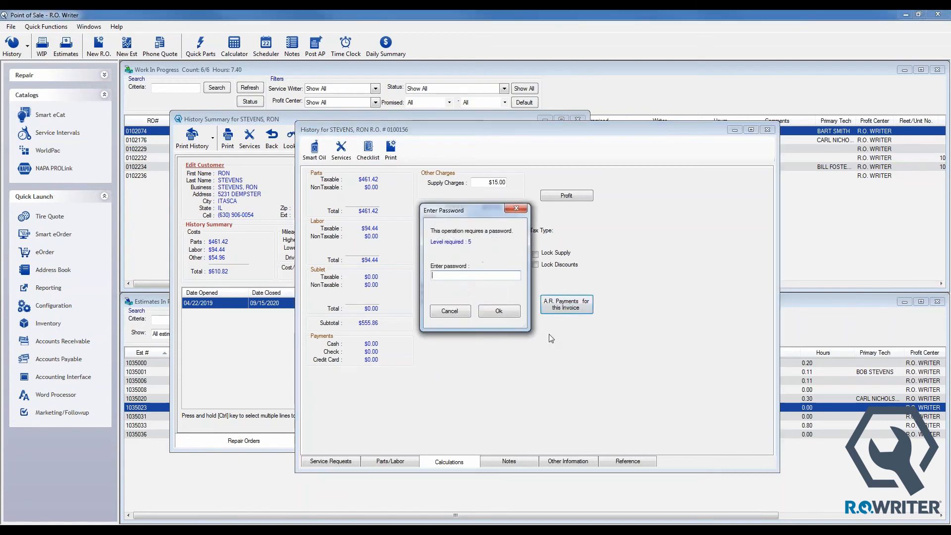
{"action": "left_click", "coordinate": [499, 311]}
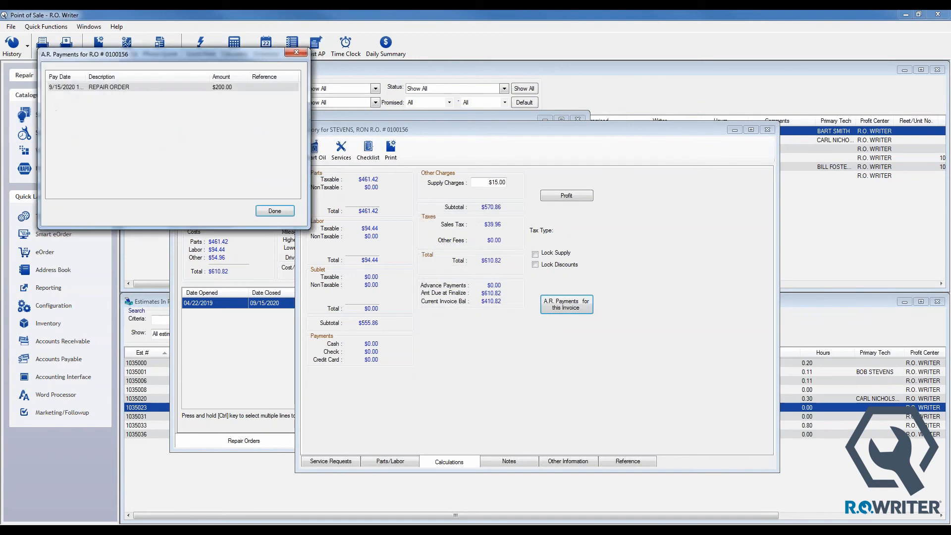
{"action": "left_click_drag", "start_coordinate": [180, 54], "coordinate": [263, 185]}
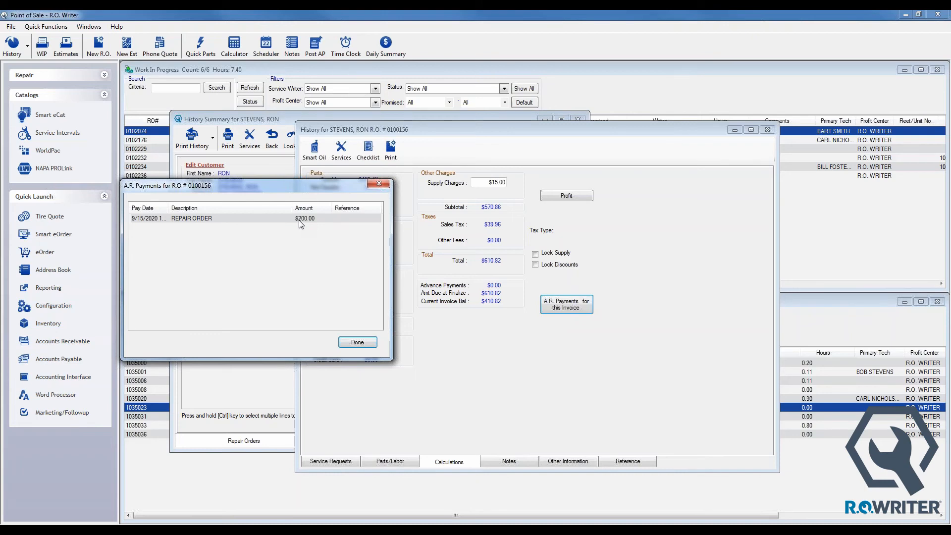
{"action": "left_click", "coordinate": [385, 183]}
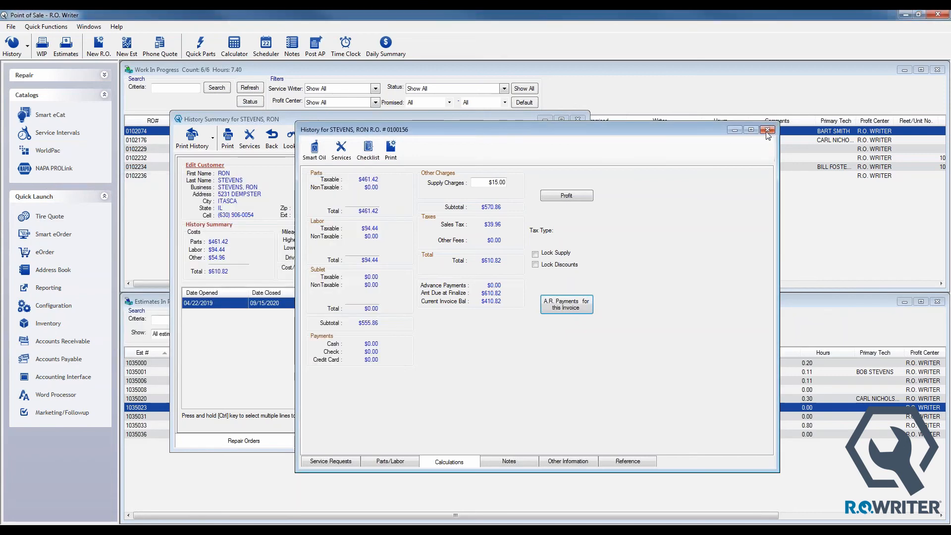
{"action": "left_click", "coordinate": [767, 129]}
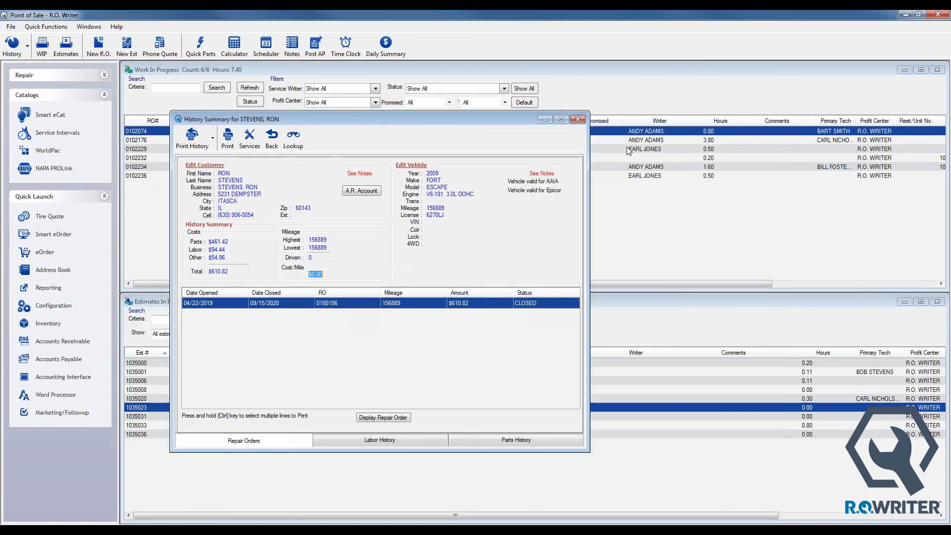
{"action": "left_click", "coordinate": [580, 120]}
Start a new estimate for the same open-account customer's 2009 Escape with mileage 156889, acknowledging the A.R. balance notice
{"action": "key", "text": "ctrl+h"}
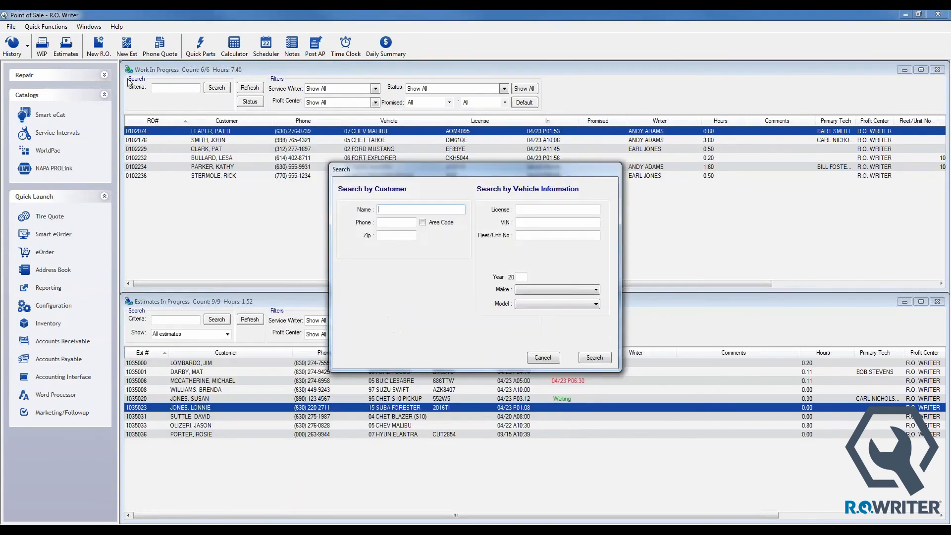
{"action": "type", "text": "STEVENS"}
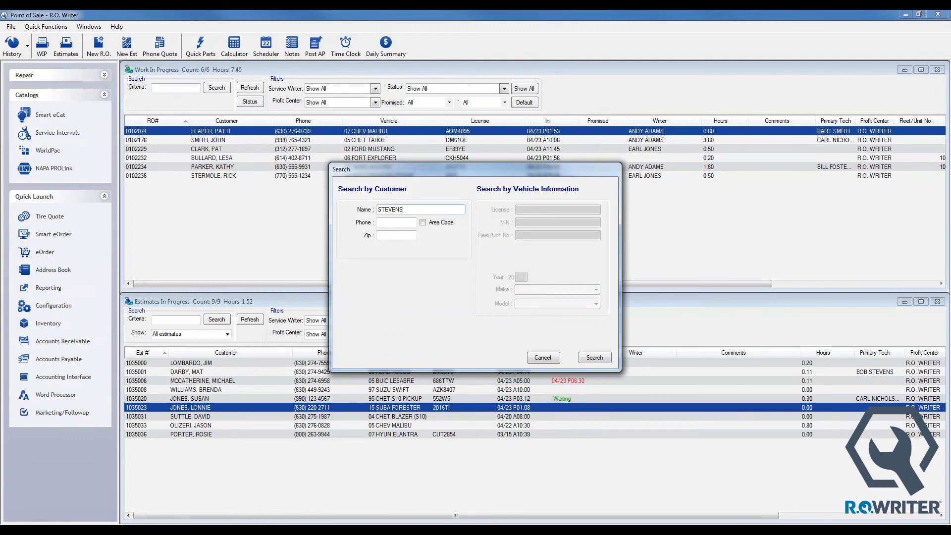
{"action": "key", "text": "Return"}
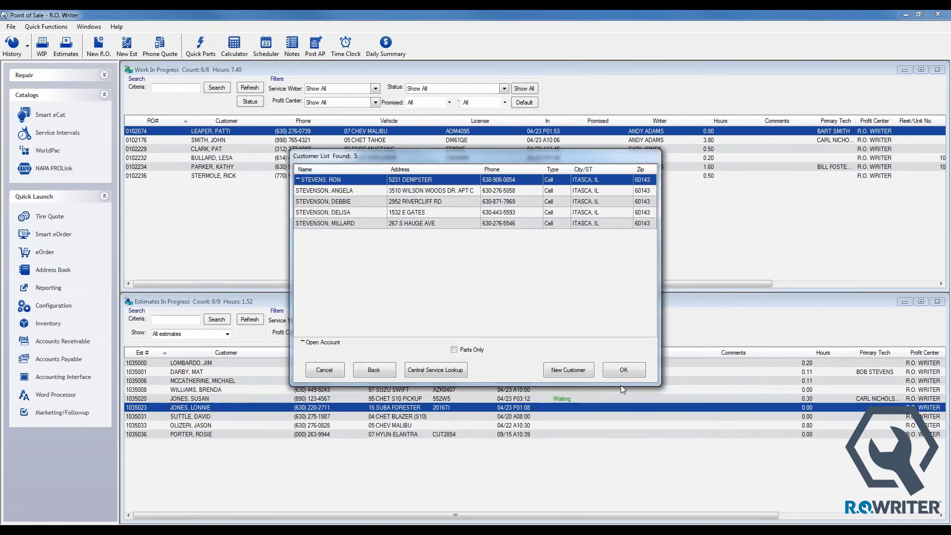
{"action": "left_click", "coordinate": [628, 372]}
{"action": "left_click", "coordinate": [667, 317]}
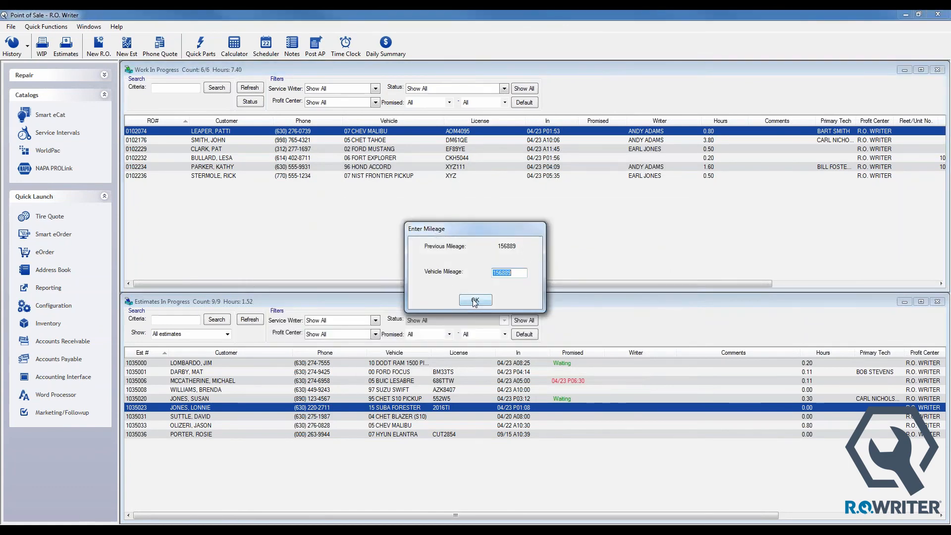
{"action": "left_click", "coordinate": [473, 299]}
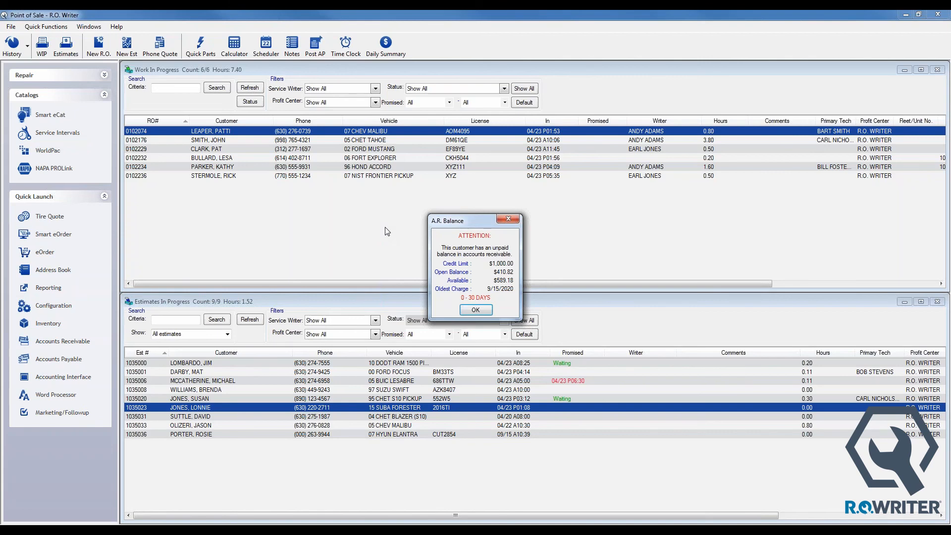
{"action": "left_click", "coordinate": [476, 310]}
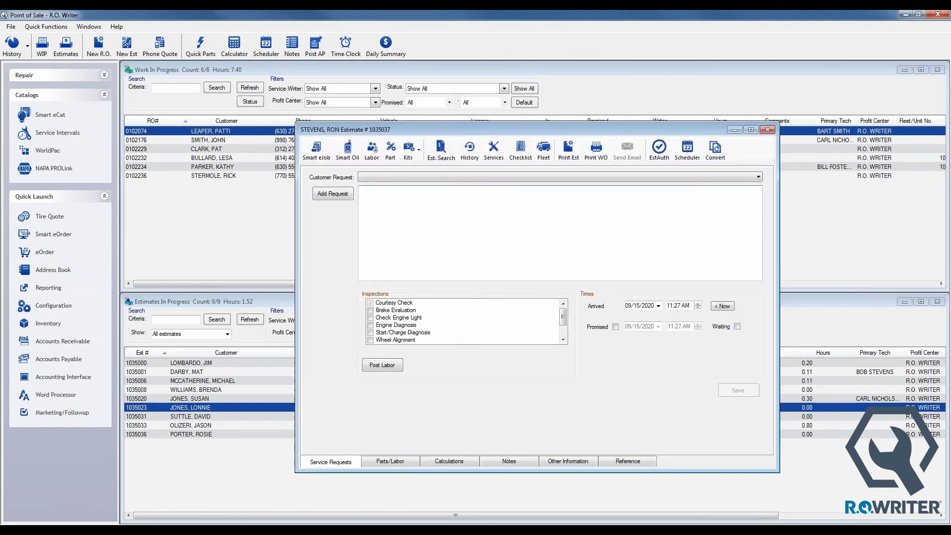
Show the new estimate's parts and labor and check the customer's A.R. account balance from it
{"action": "left_click", "coordinate": [391, 462]}
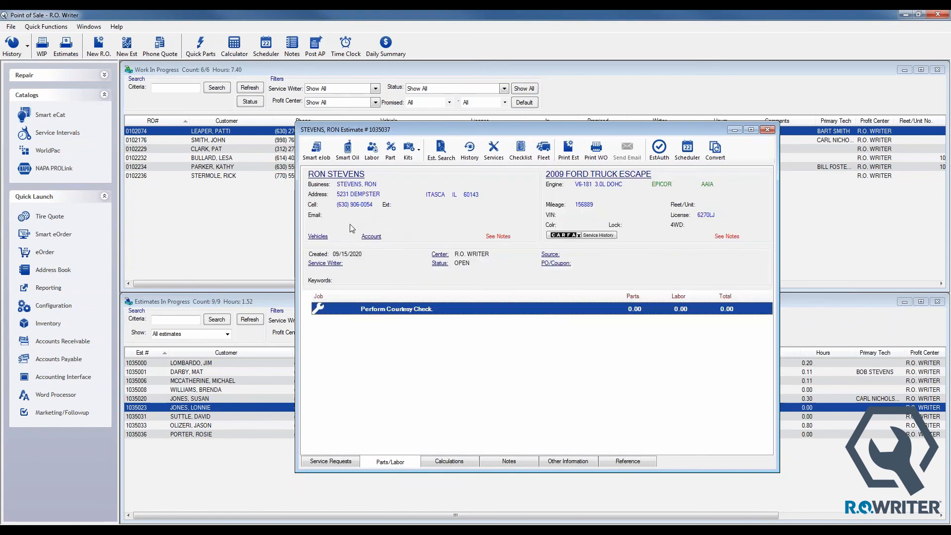
{"action": "left_click", "coordinate": [373, 238]}
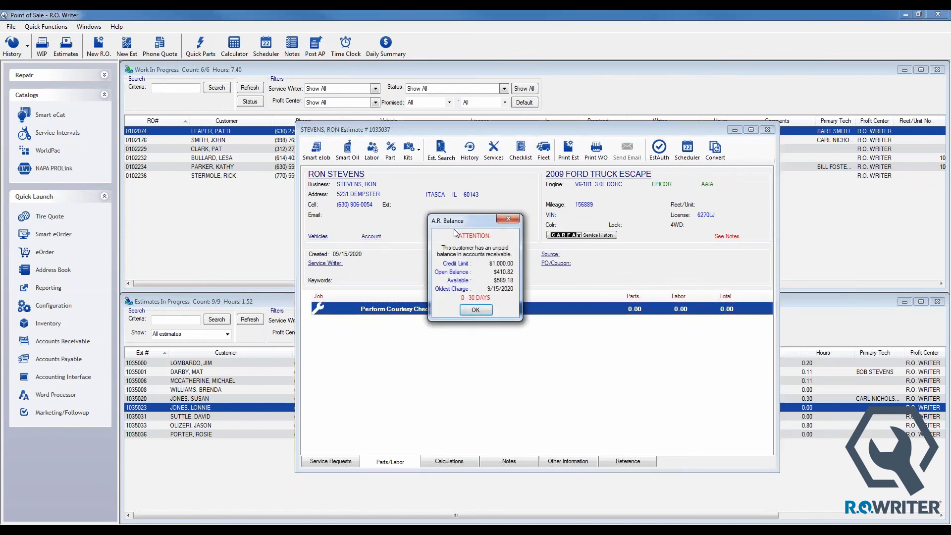